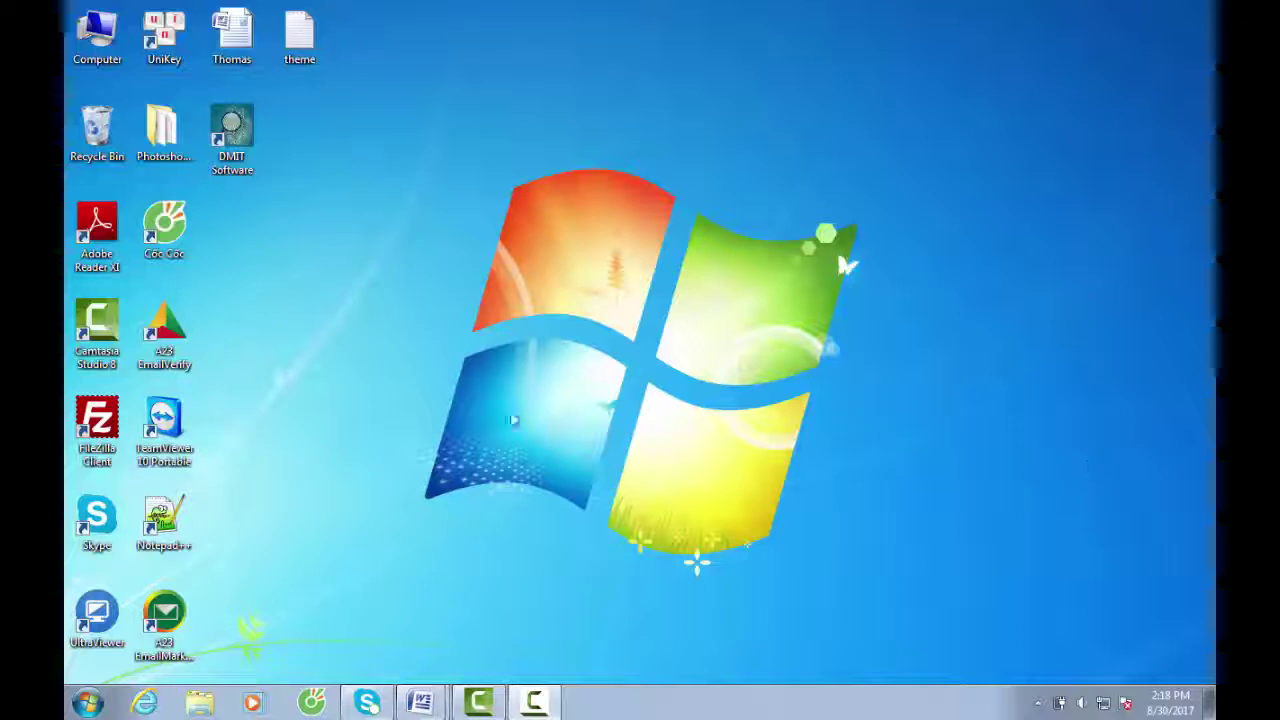
Launch DMIT Software from its desktop shortcut
click(248, 147)
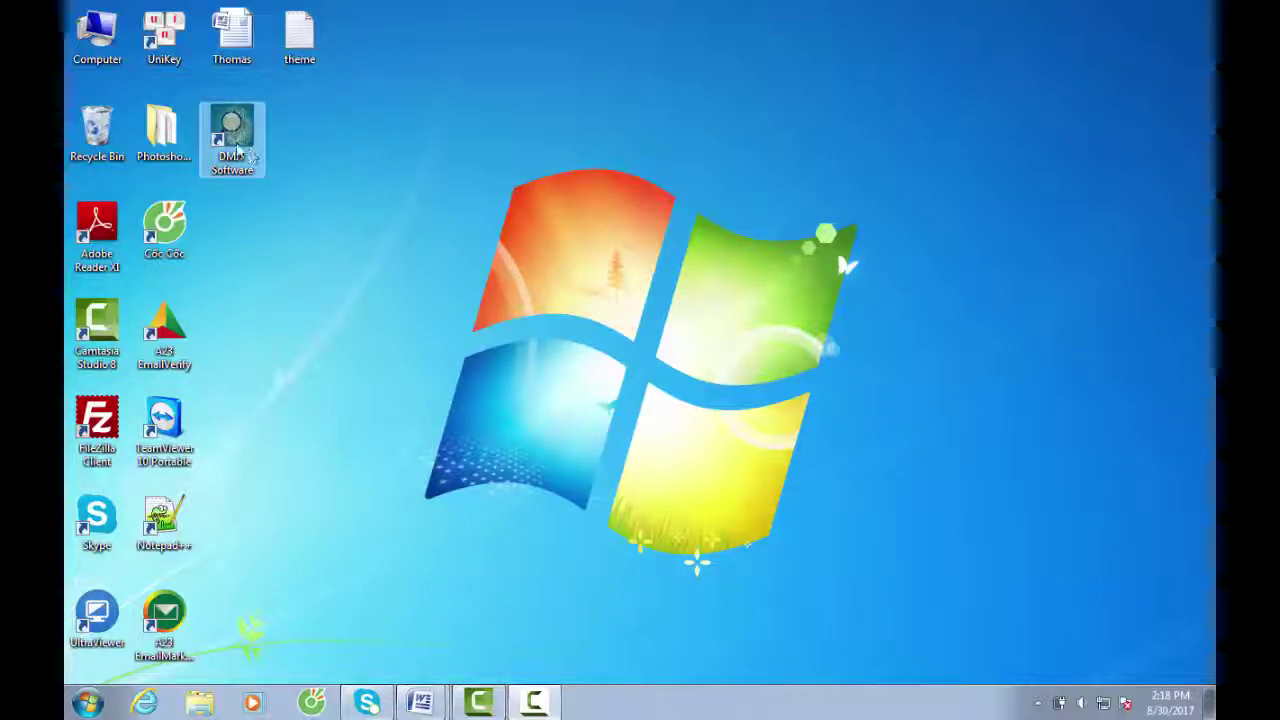
double_click(244, 147)
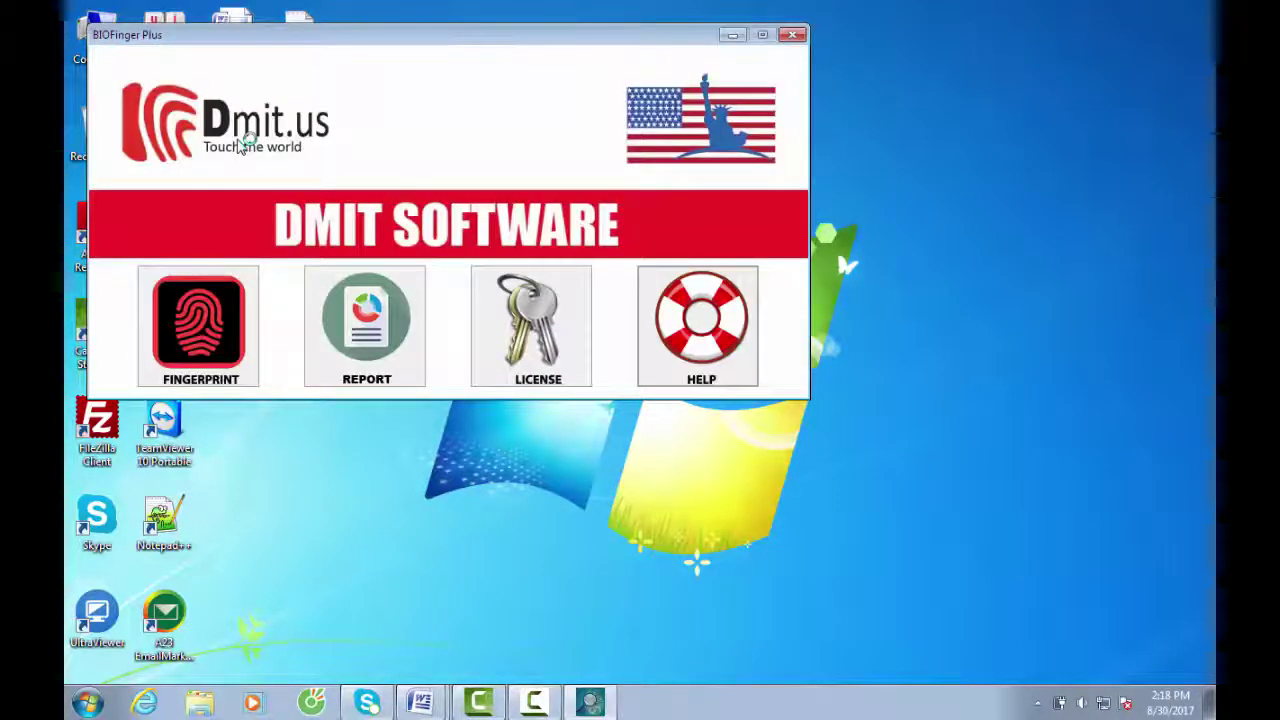
Drag the BIOFinger Plus main window right, toward the centre of the screen
drag(472, 44, 712, 60)
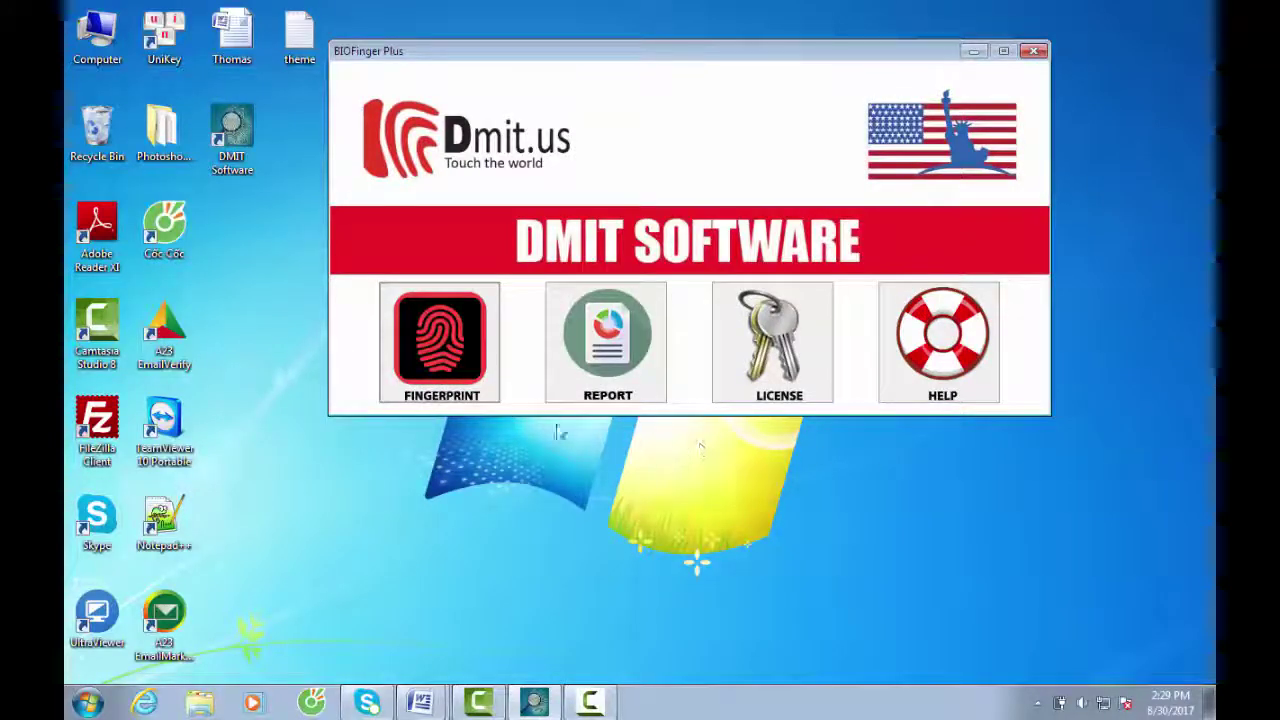
Open the FrmFingerPrint customer list from FINGERPRINT and shift it slightly right
click(464, 370)
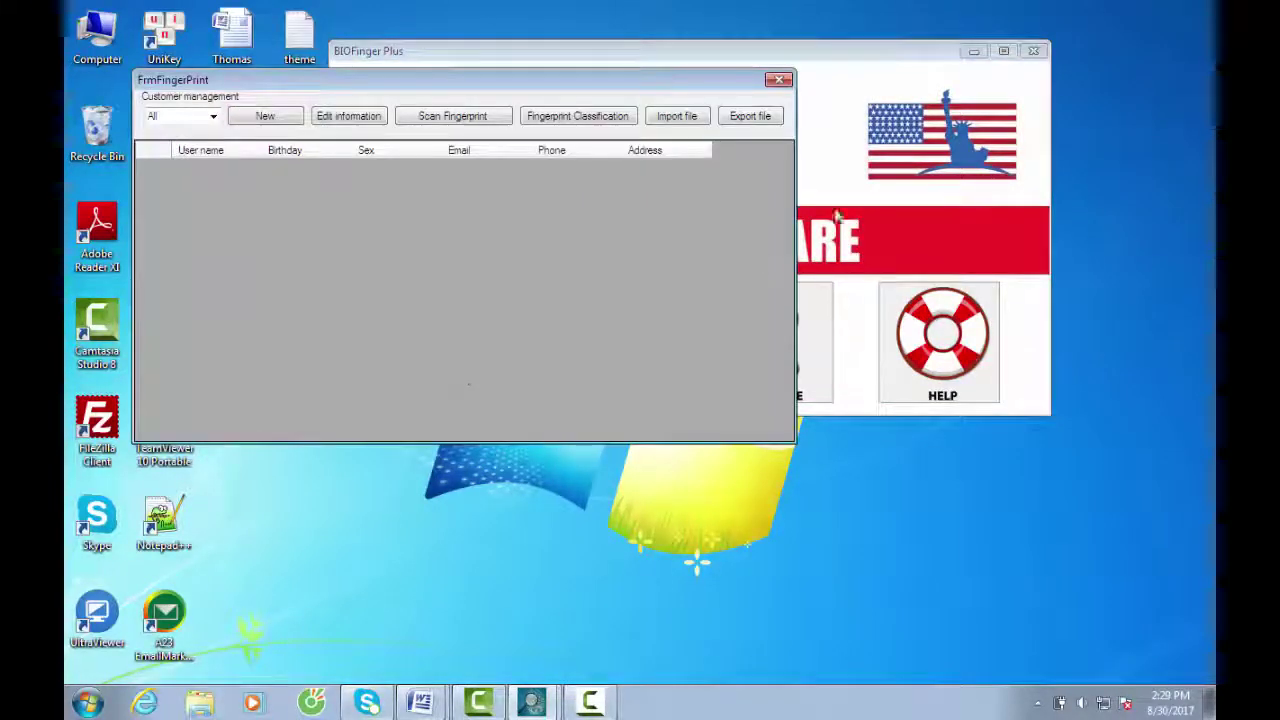
click(973, 51)
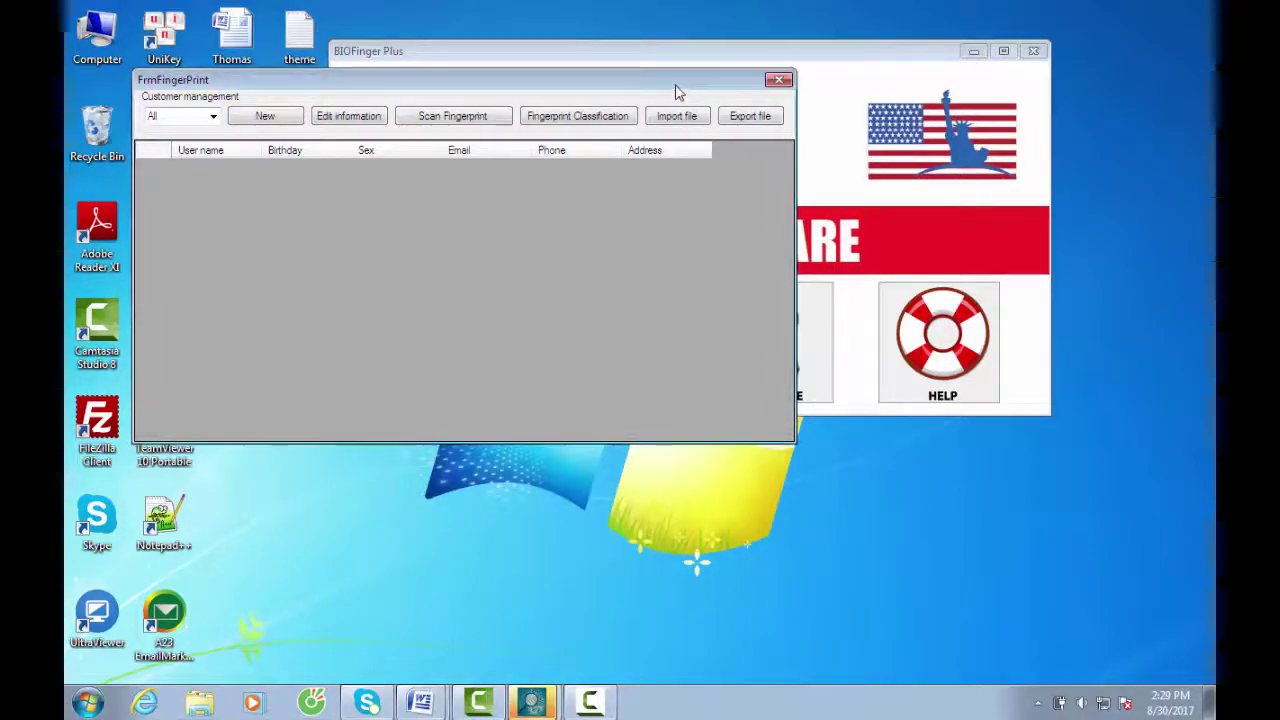
drag(748, 93, 873, 100)
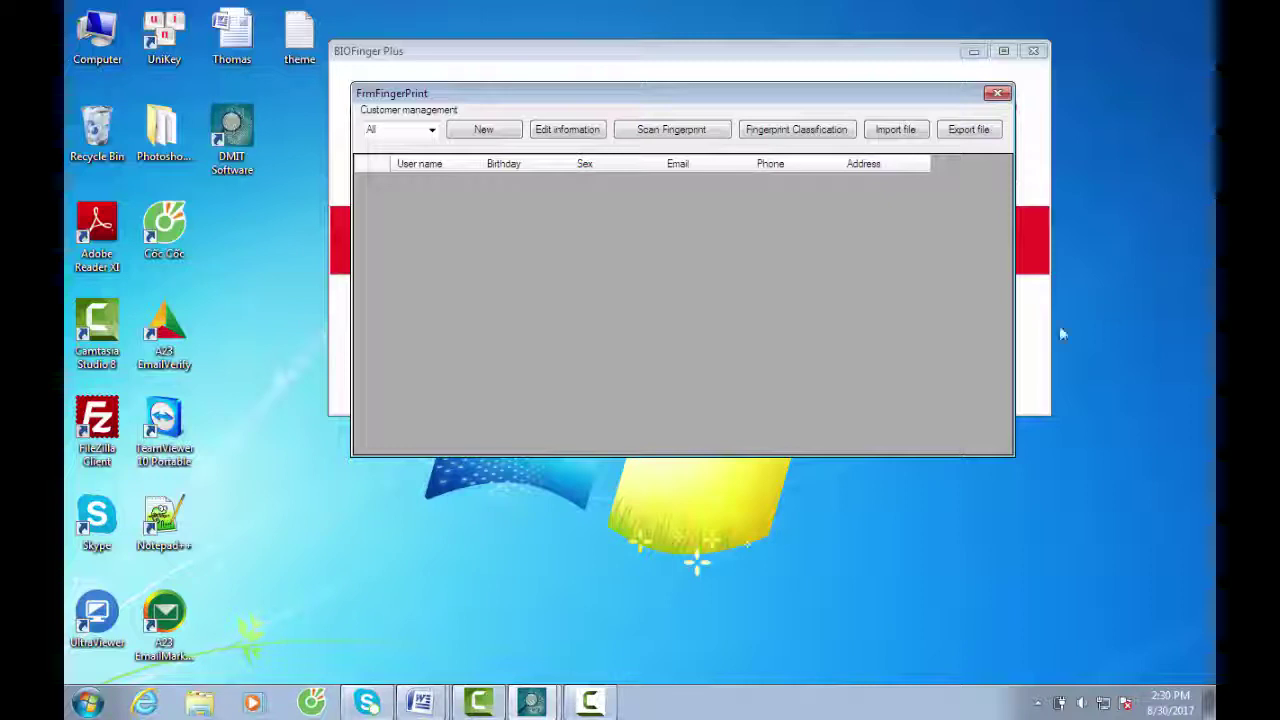
Open a new customer form, close it, then reopen a blank FrmCustomer form
click(505, 135)
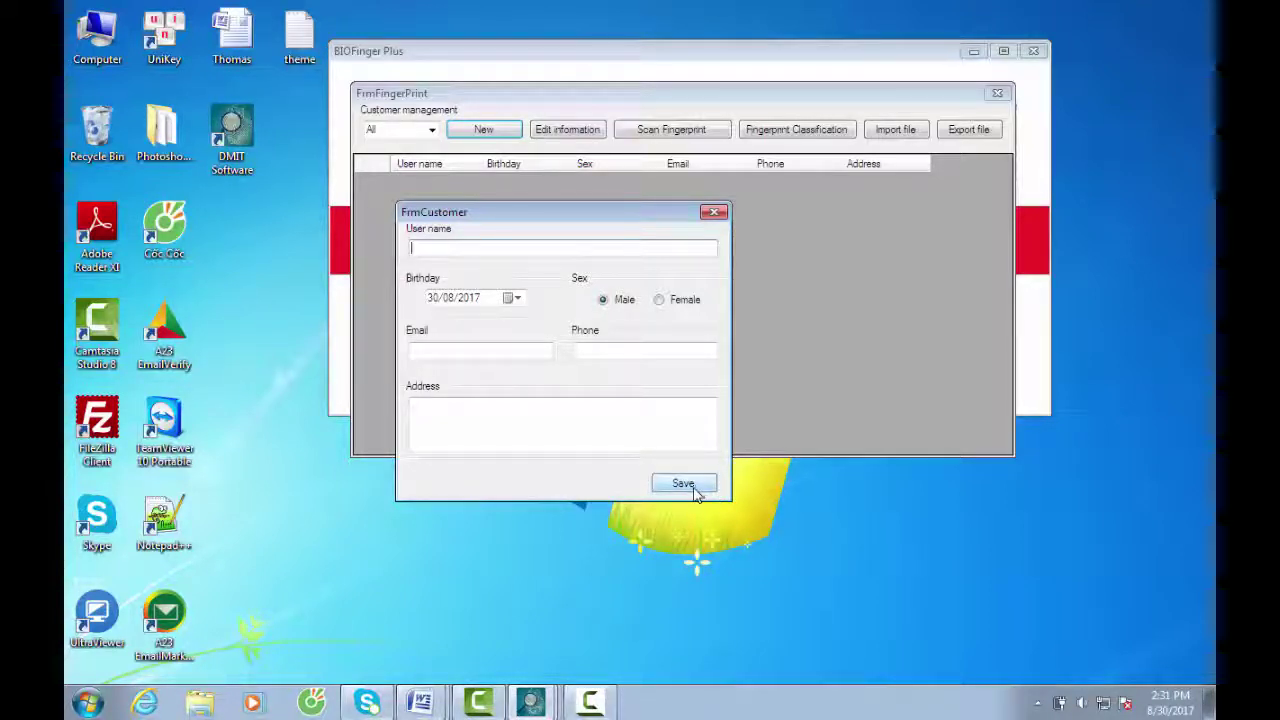
click(716, 213)
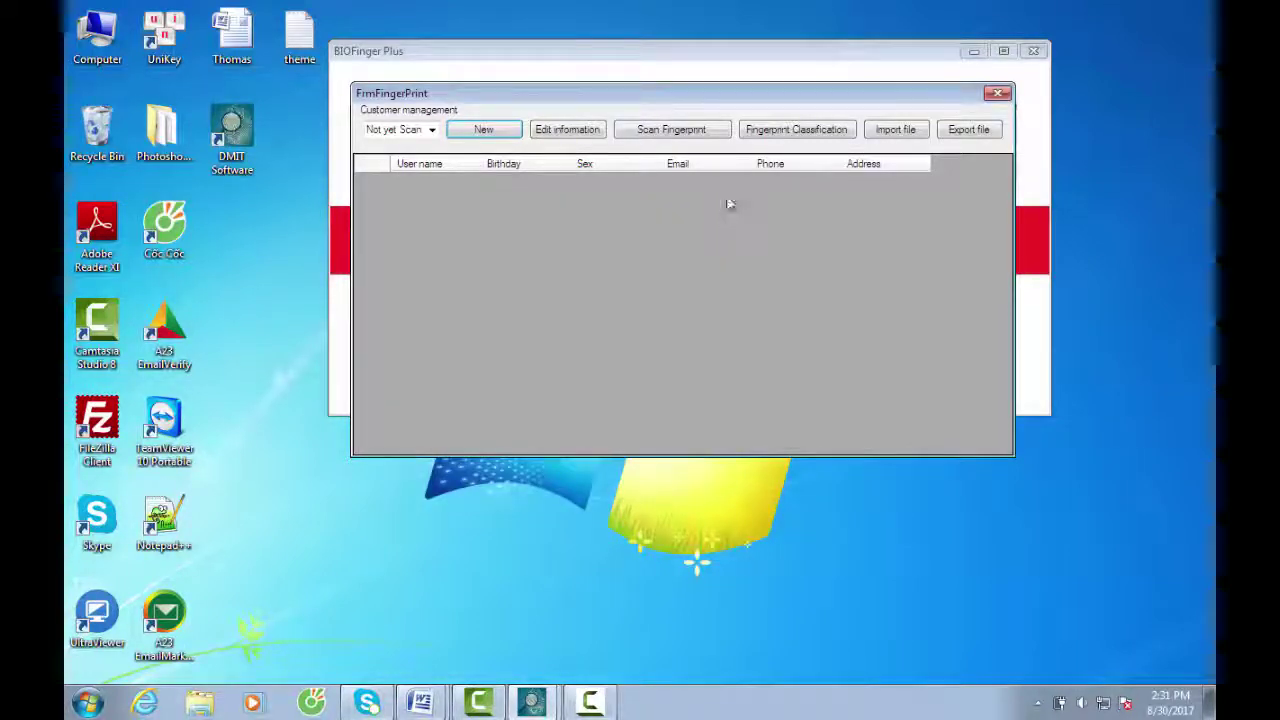
click(502, 135)
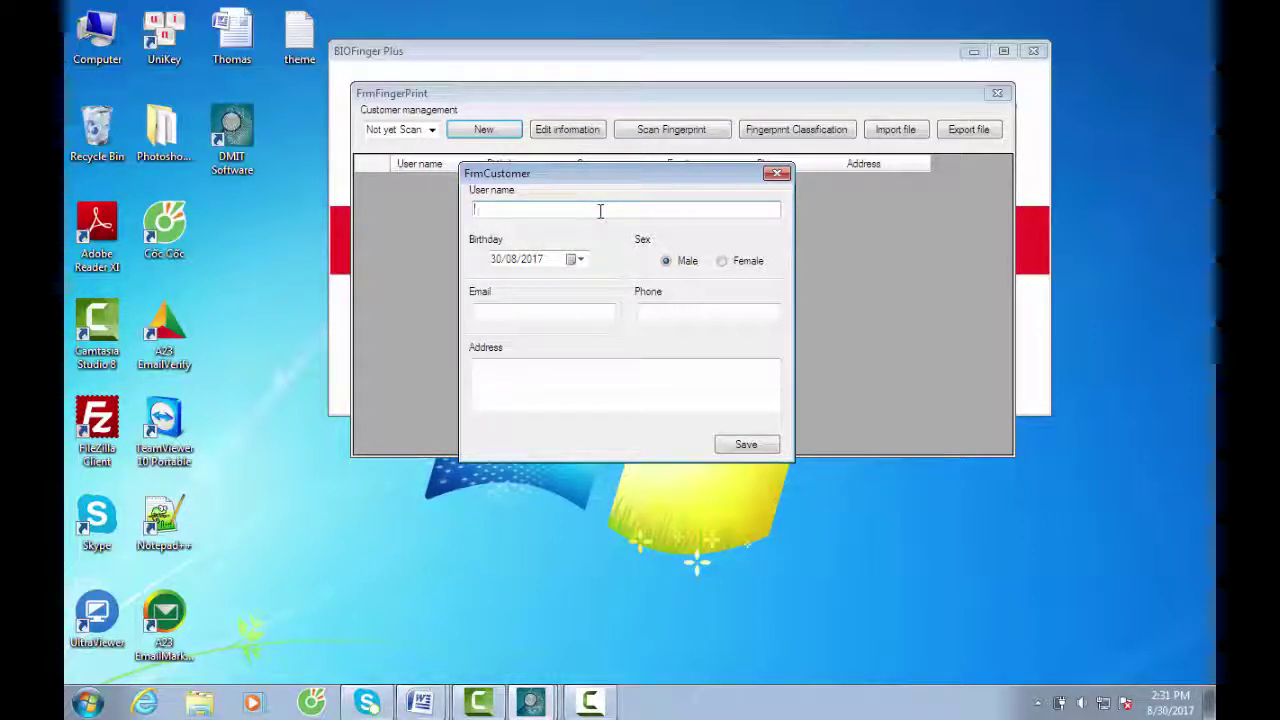
text(Thomas)
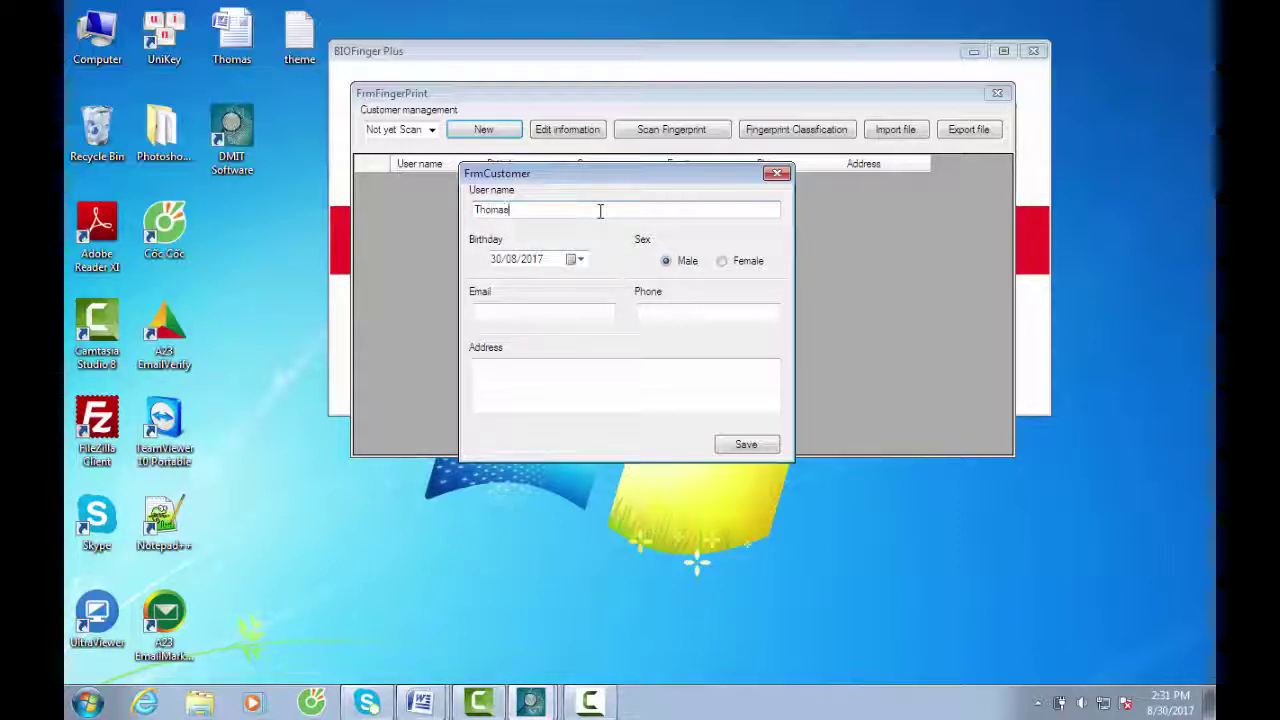
text( Edison)
click(503, 262)
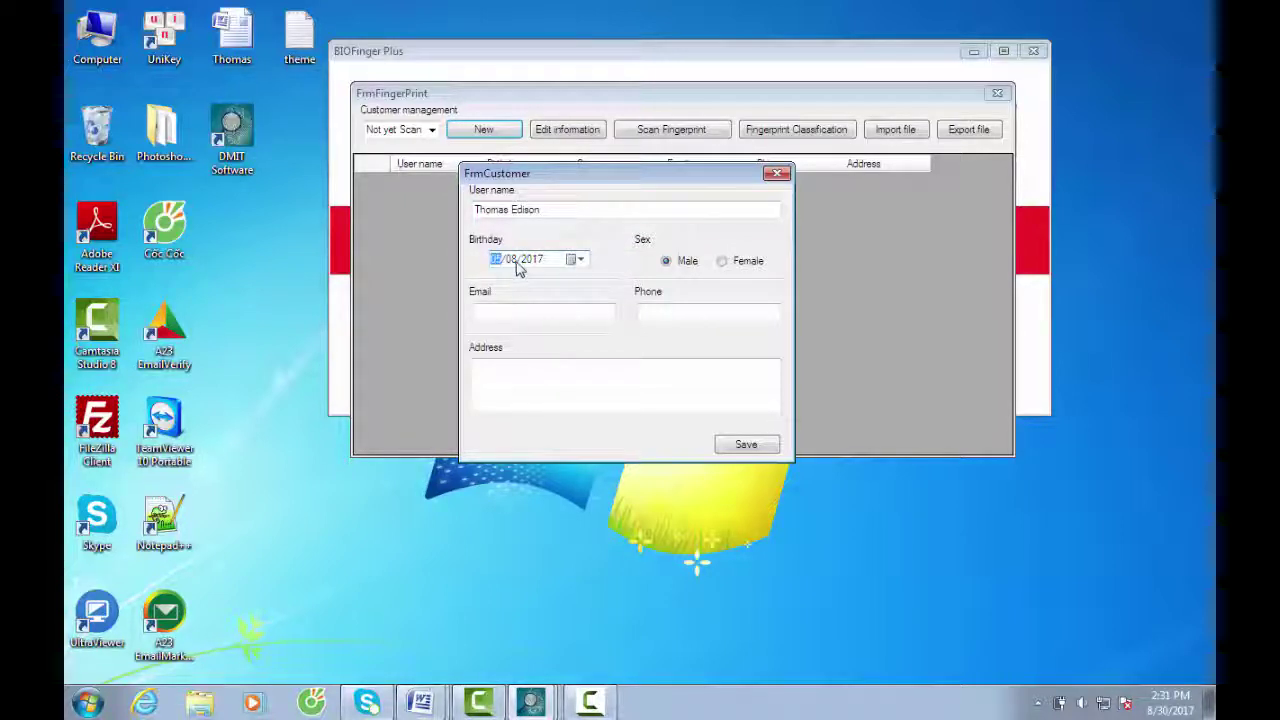
text(05/)
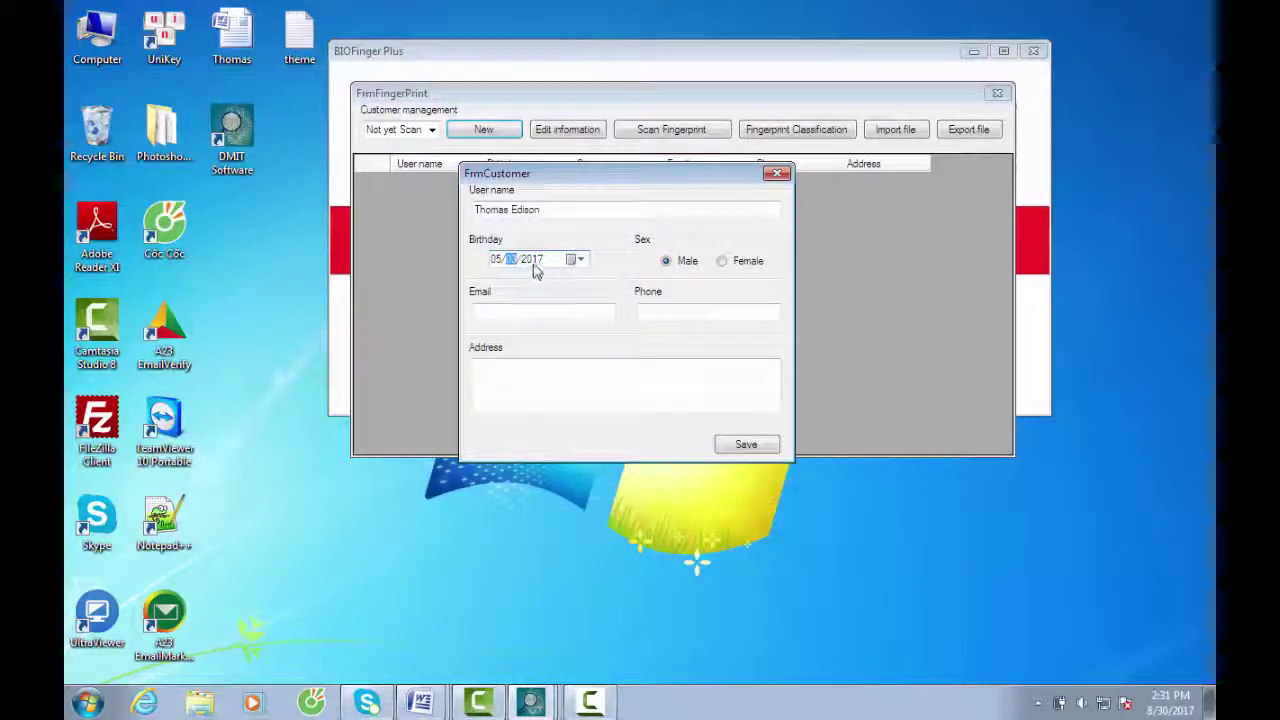
text(03)
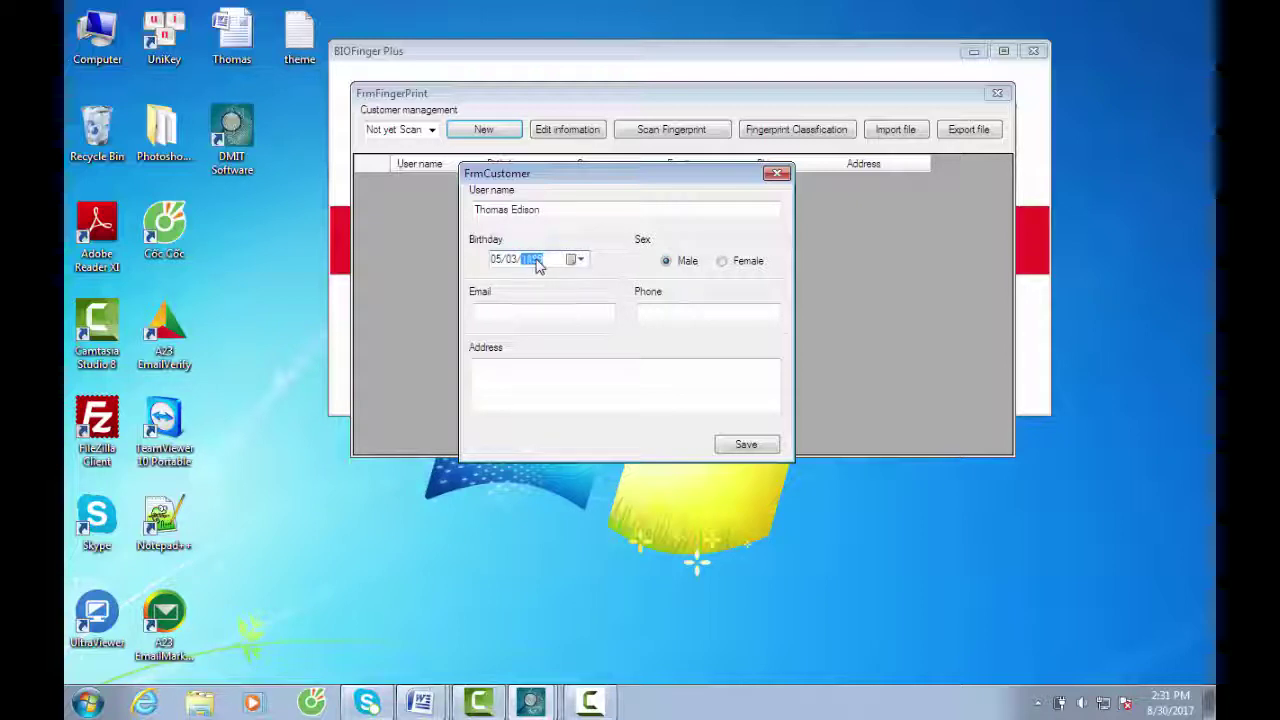
click(667, 262)
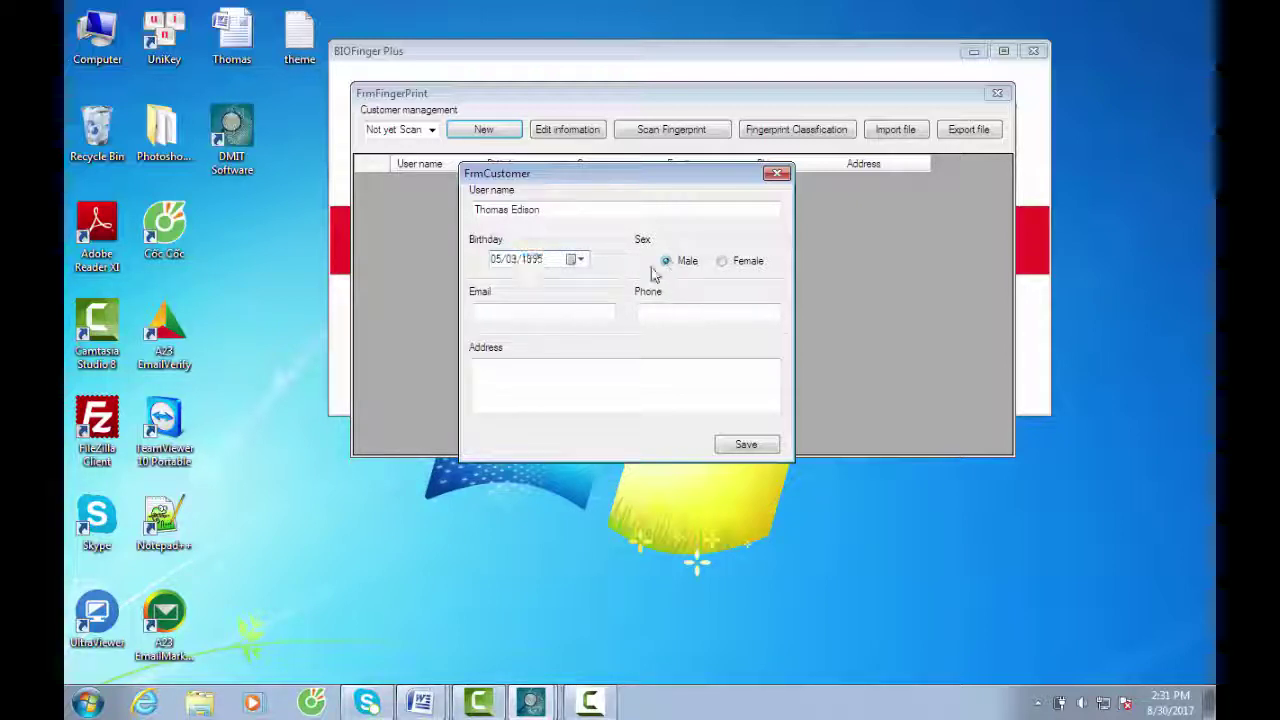
click(563, 312)
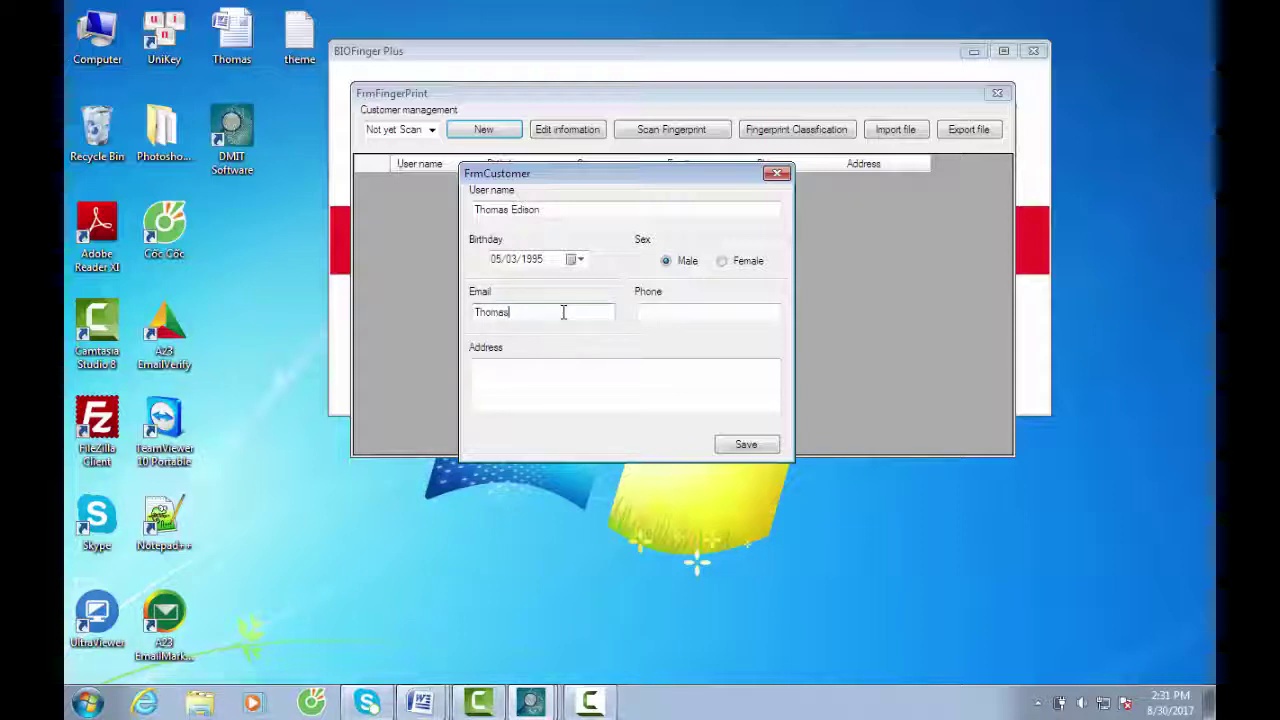
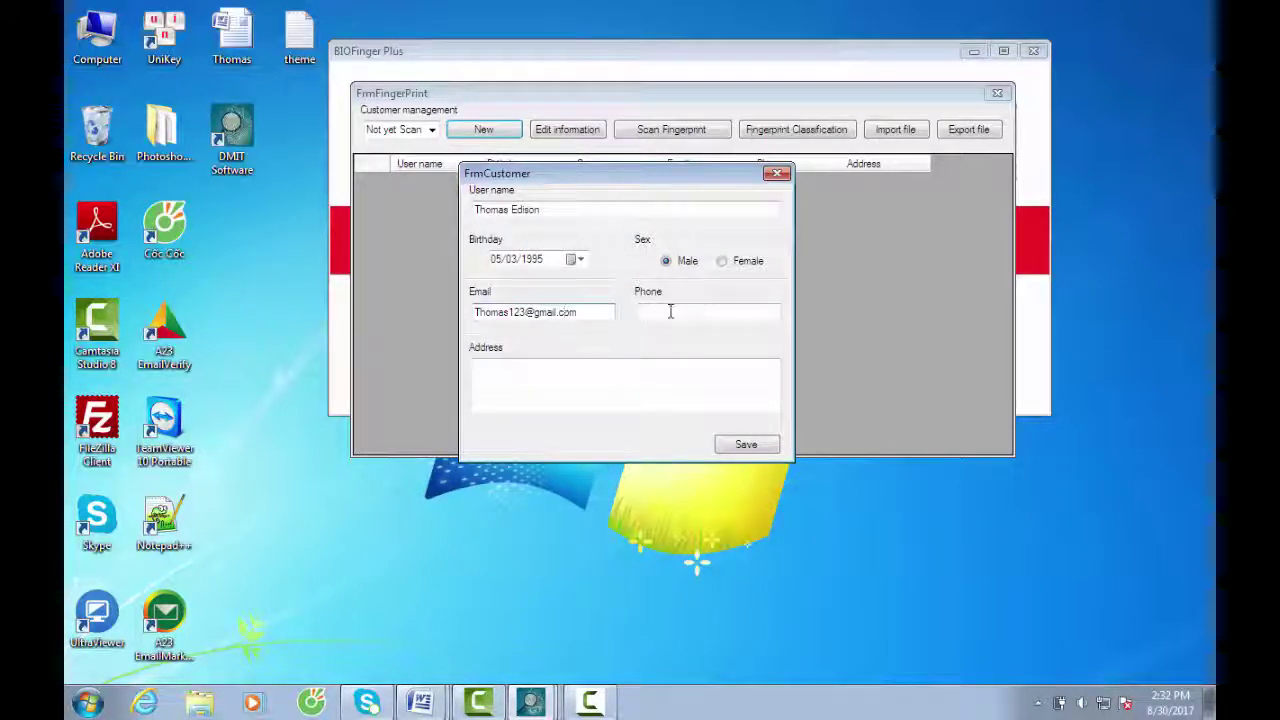
Enter the customer's phone number and go back to correct its digits
click(670, 312)
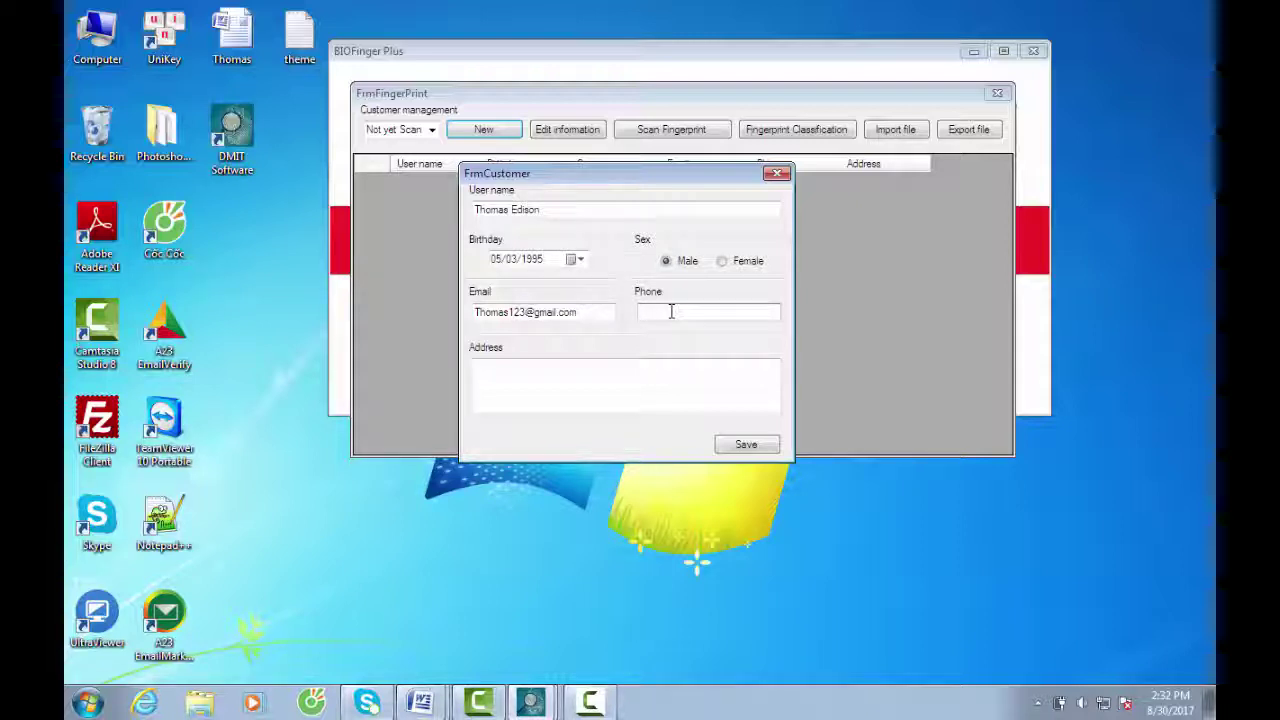
text(+447700900)
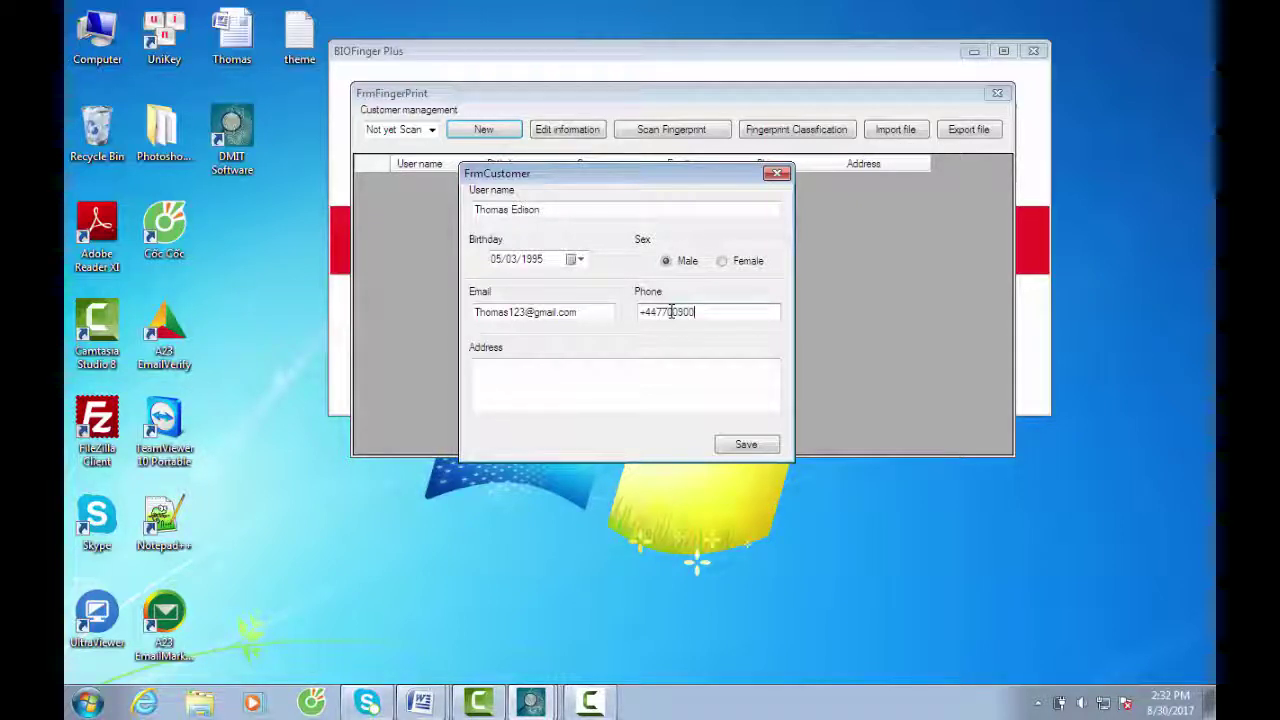
text(xxx)
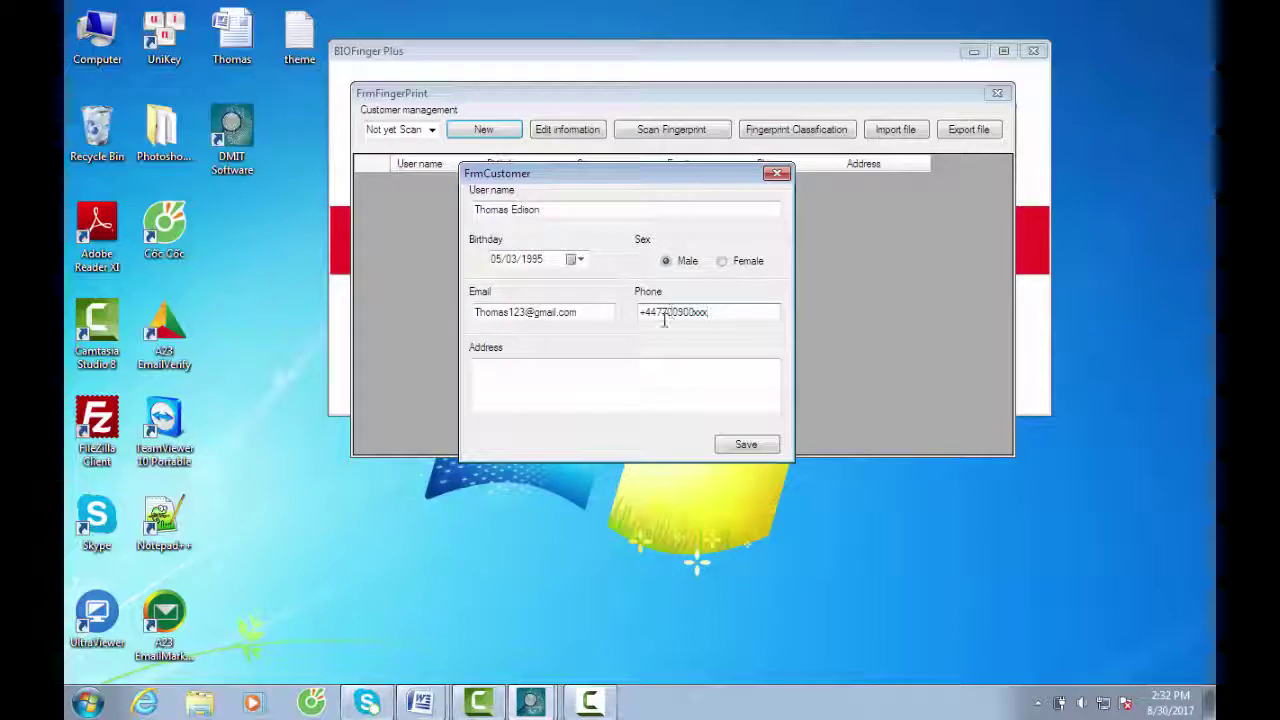
click(592, 374)
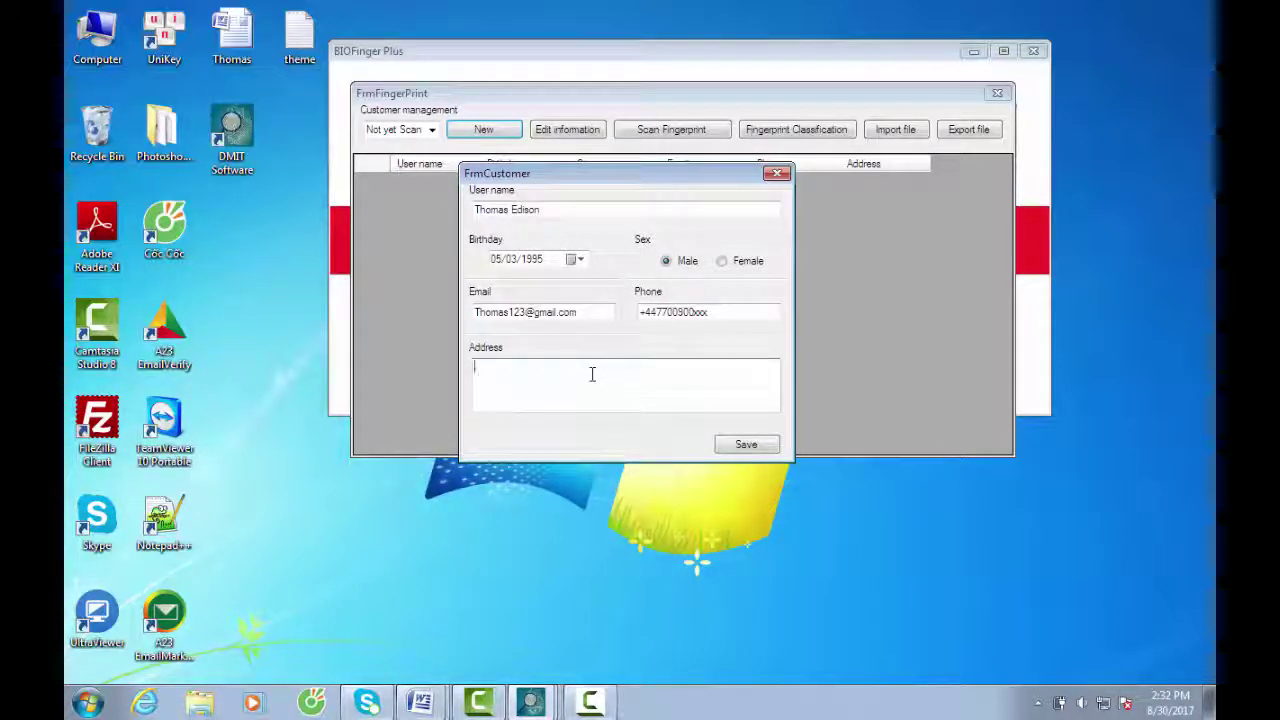
click(730, 310)
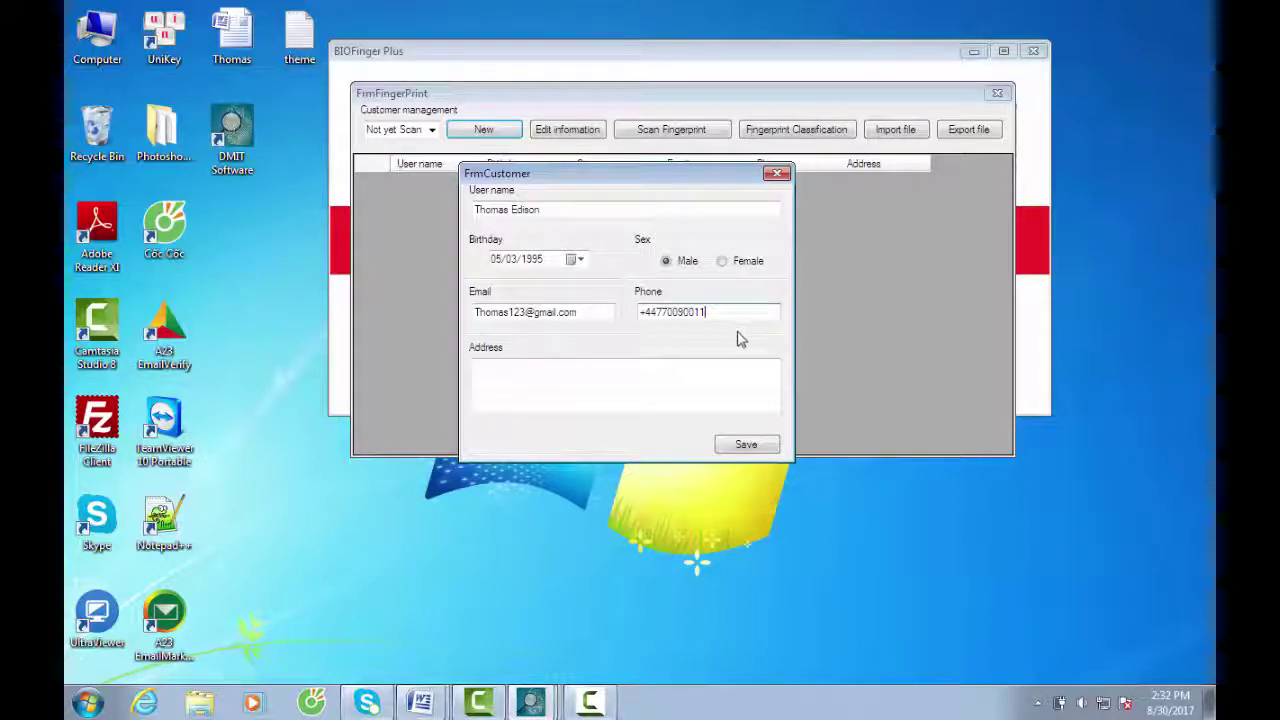
Type the customer's postal address, fixing a mistyped character along the way
click(603, 364)
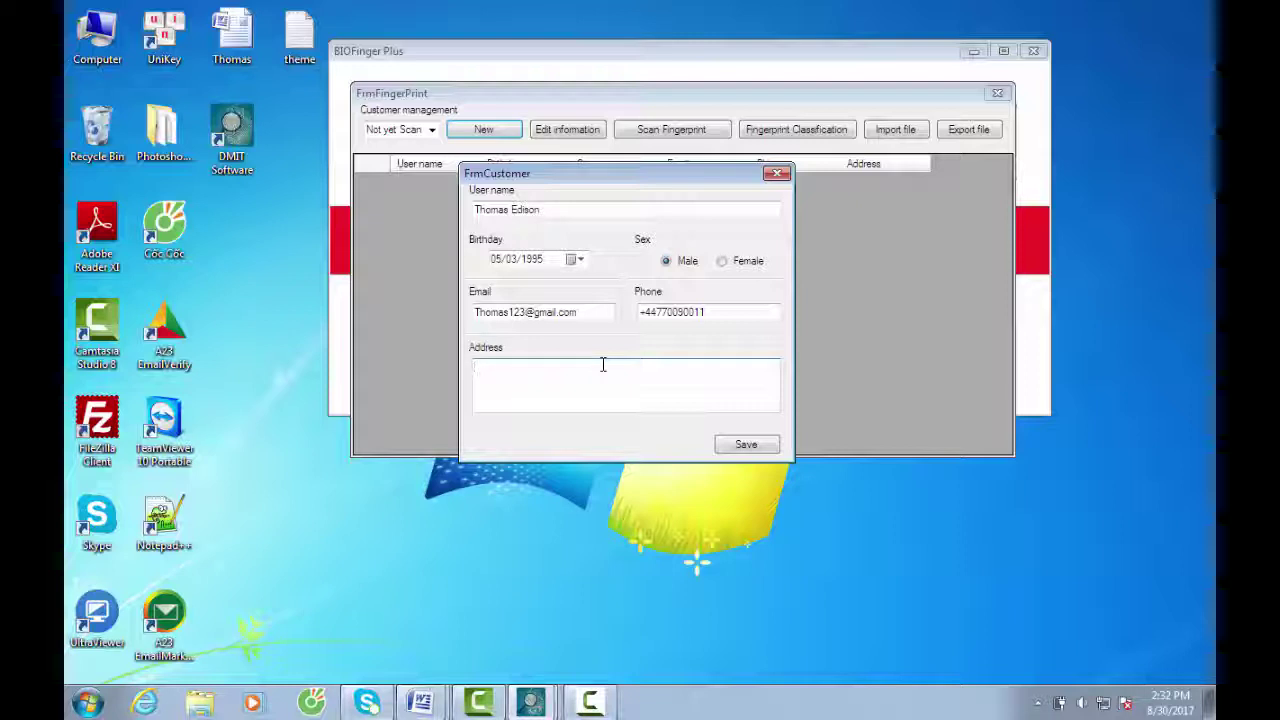
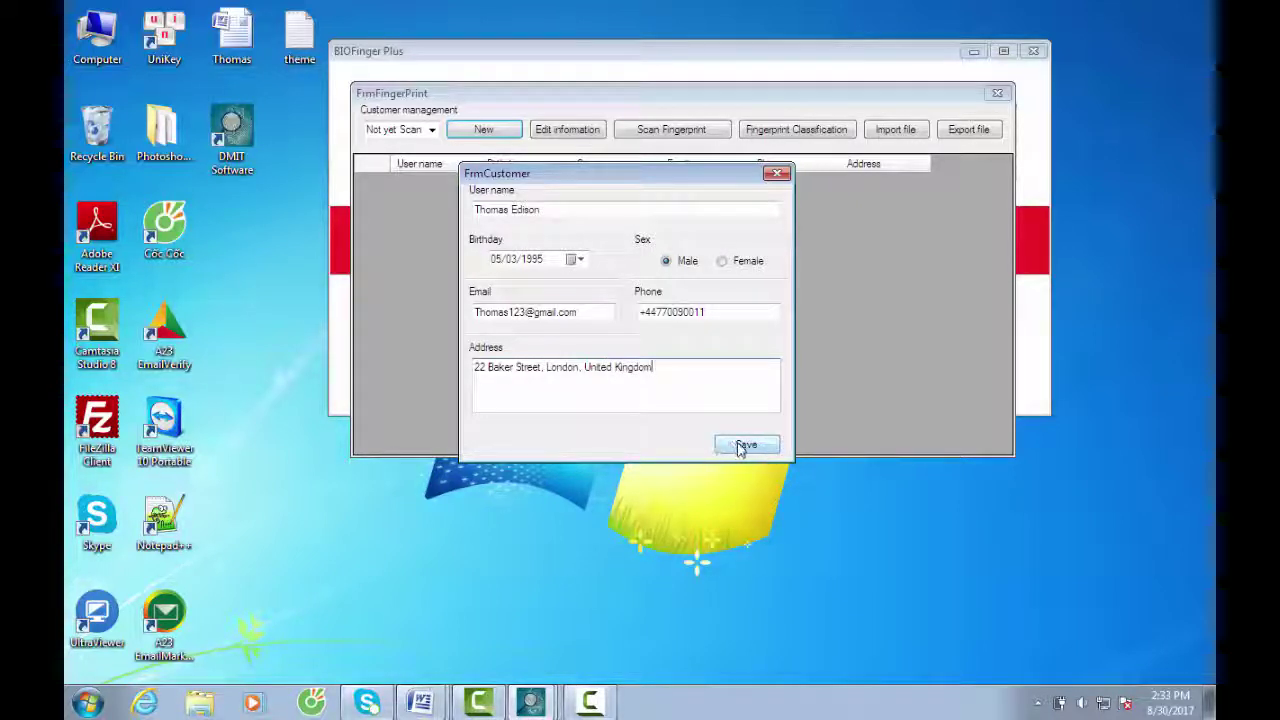
Save the new customer record and open its fingerprint scan window
click(745, 445)
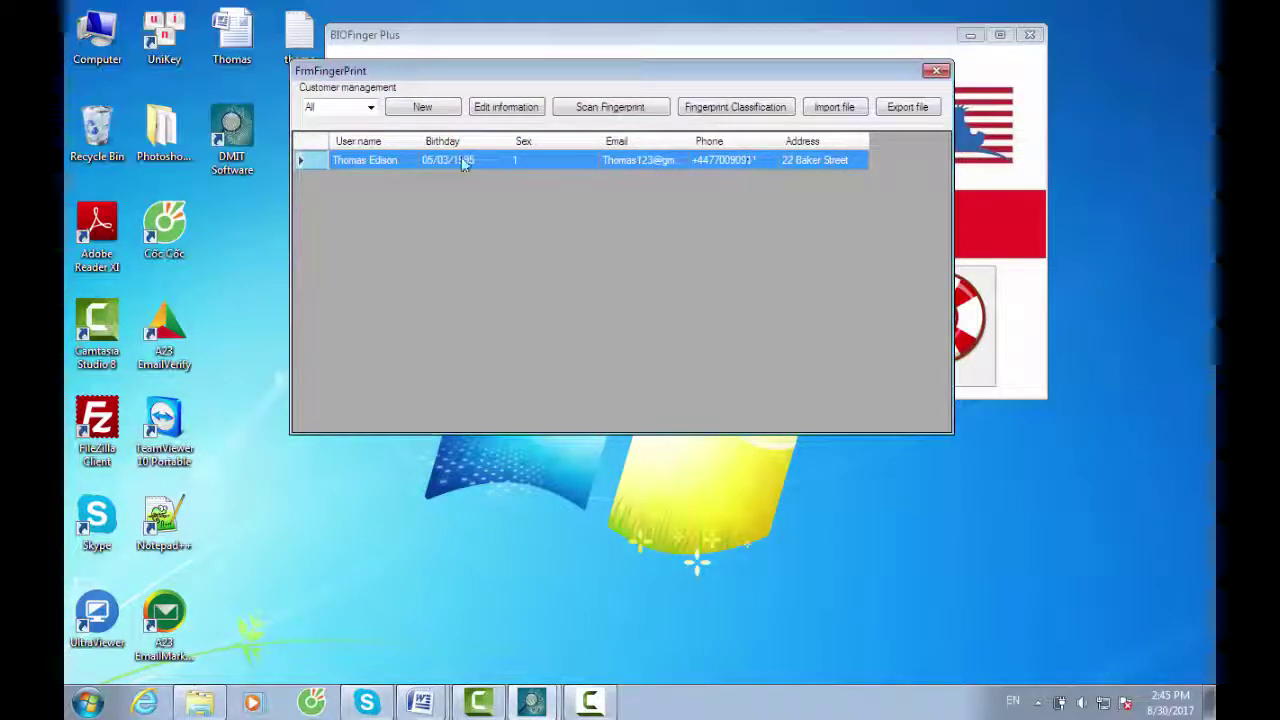
click(603, 110)
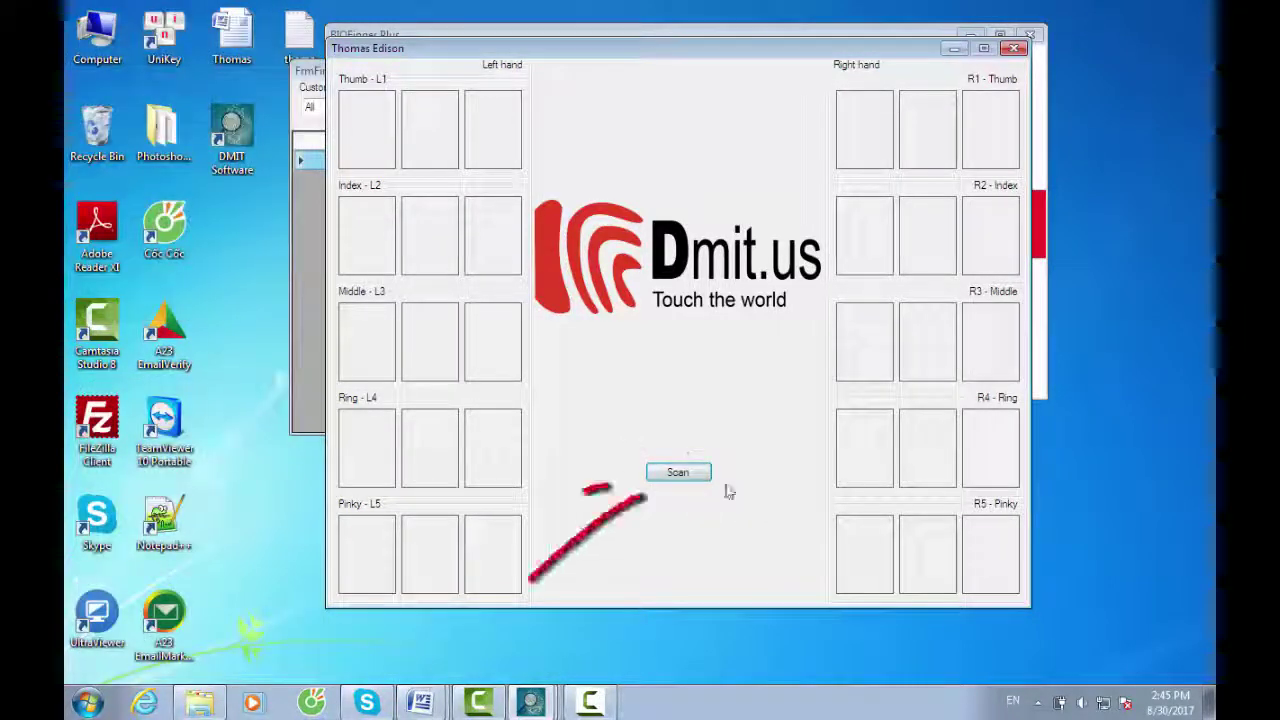
Start the scanner's live fingerprint preview and nudge the scan window slightly left
click(688, 480)
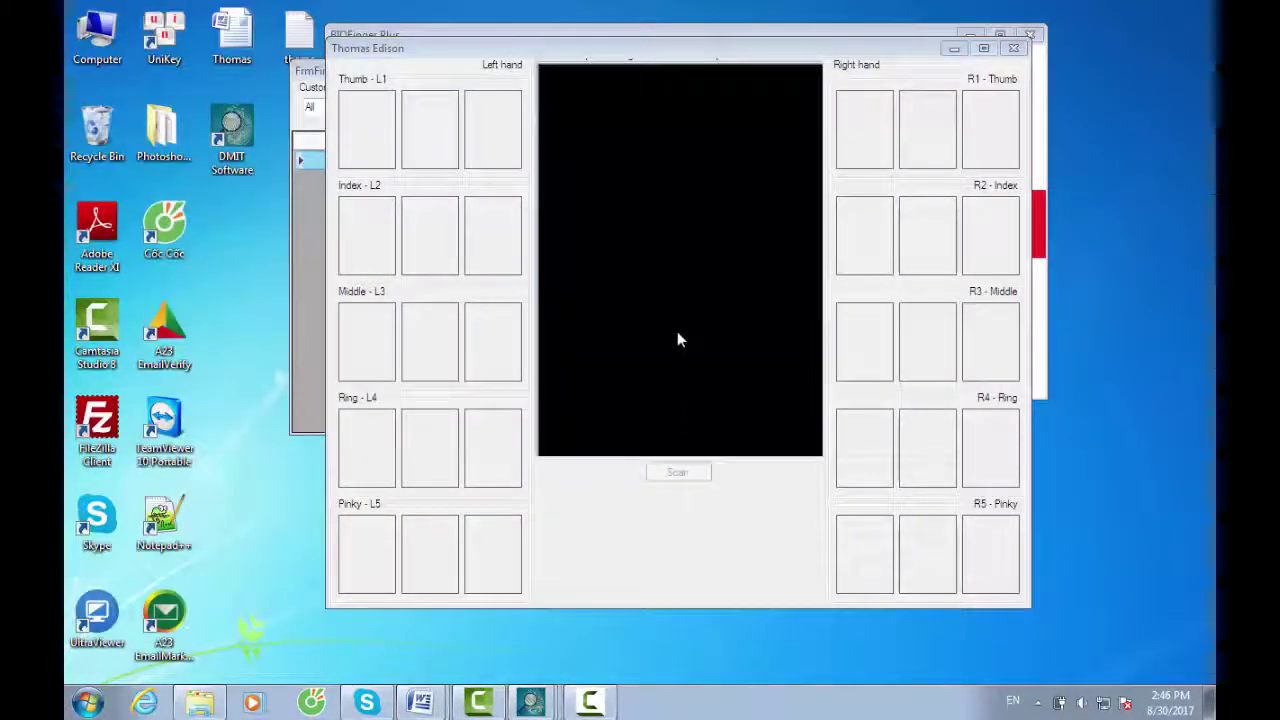
drag(849, 49, 835, 50)
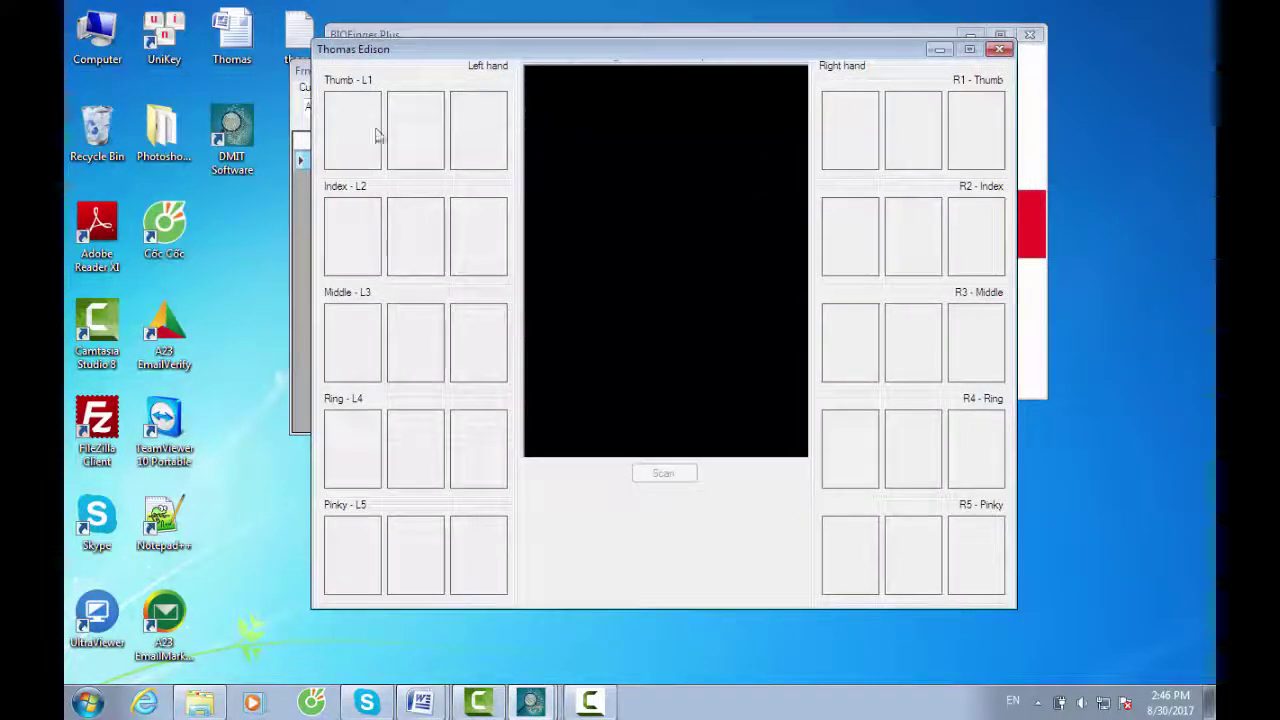